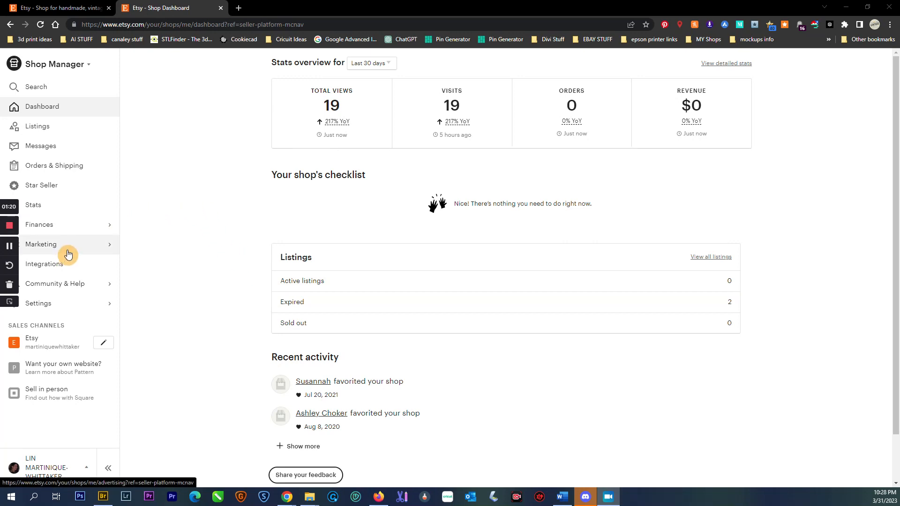
- Go to the shop's sales and discounts page and start setting up a sale
{"action": "left_click", "coordinate": [66, 253]}
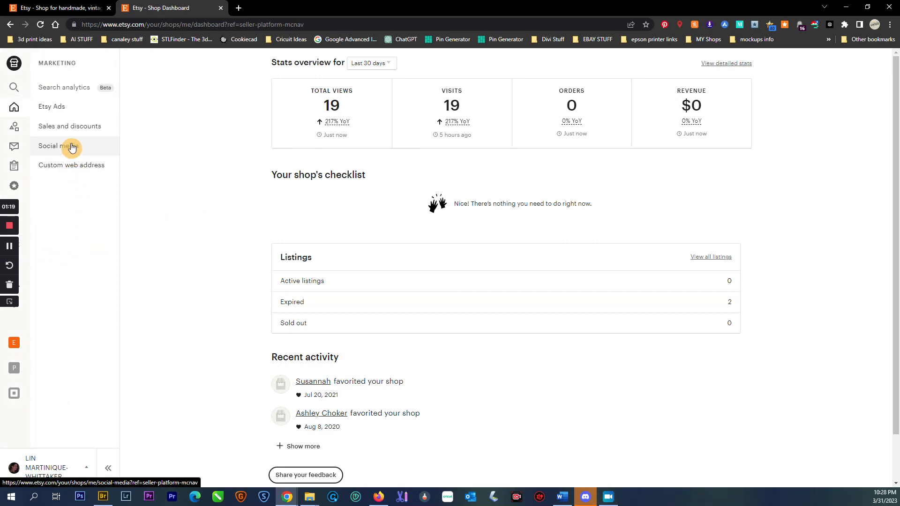
{"action": "left_click", "coordinate": [75, 134]}
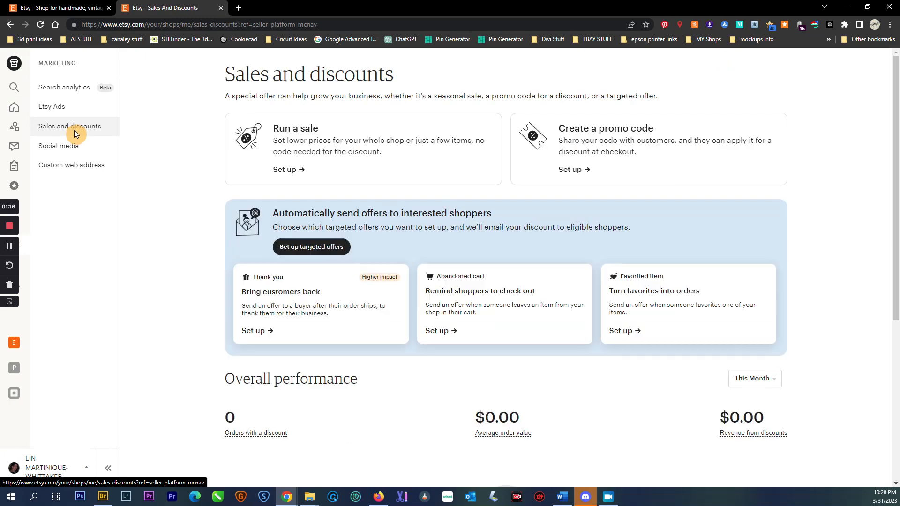
{"action": "scroll", "coordinate": [344, 151], "scroll_direction": "down", "scroll_amount": 1}
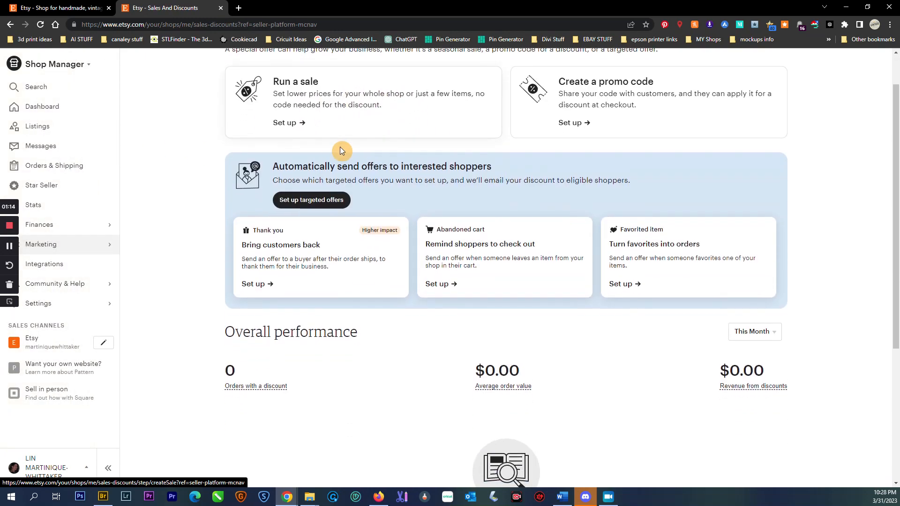
{"action": "left_click", "coordinate": [354, 104]}
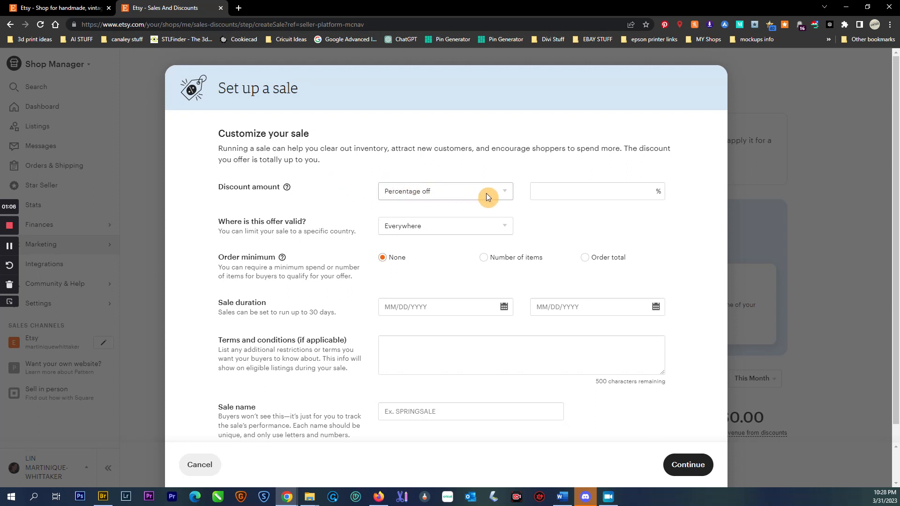
- Set the sale discount to 25 percent off, valid everywhere
{"action": "left_click", "coordinate": [507, 192]}
{"action": "left_click", "coordinate": [483, 216]}
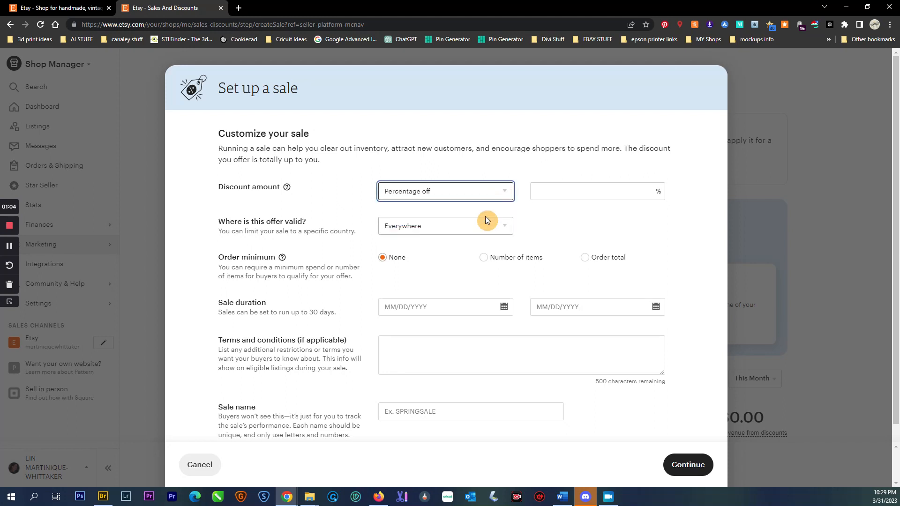
{"action": "left_click", "coordinate": [567, 188]}
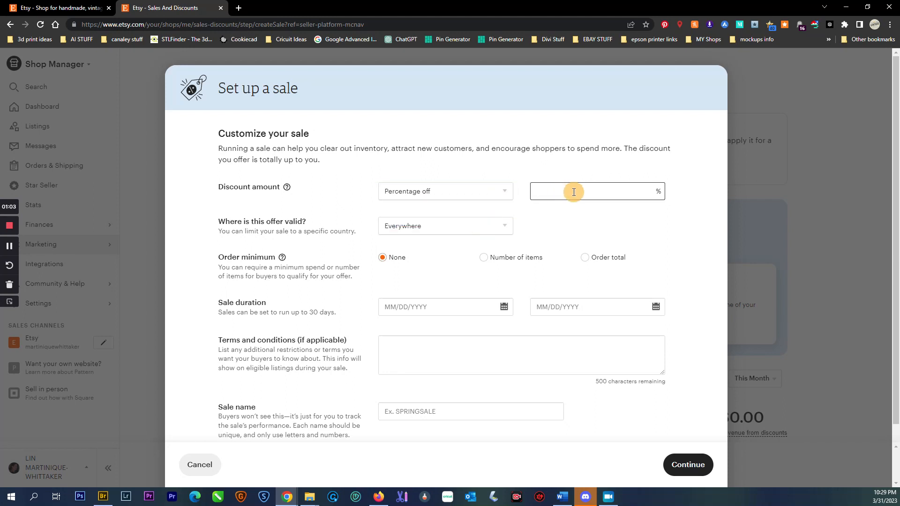
{"action": "type", "text": "25"}
{"action": "left_click", "coordinate": [506, 229]}
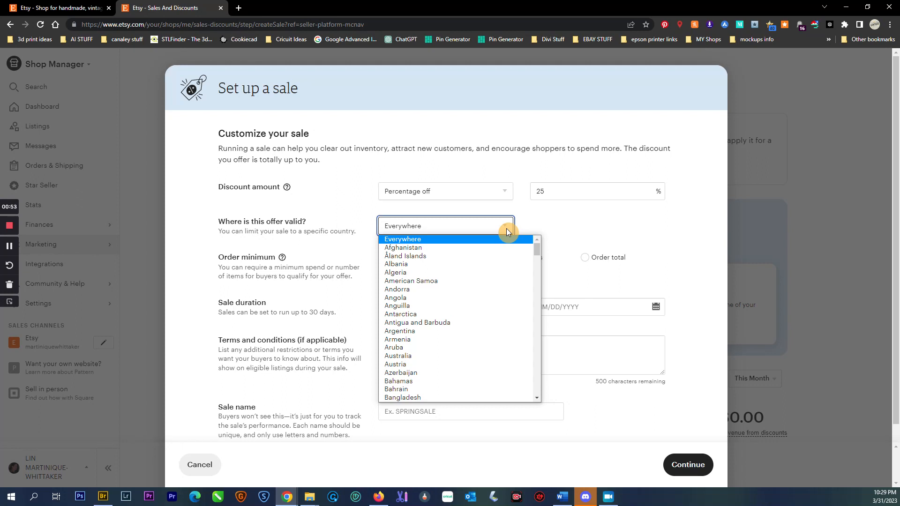
{"action": "left_click", "coordinate": [530, 227]}
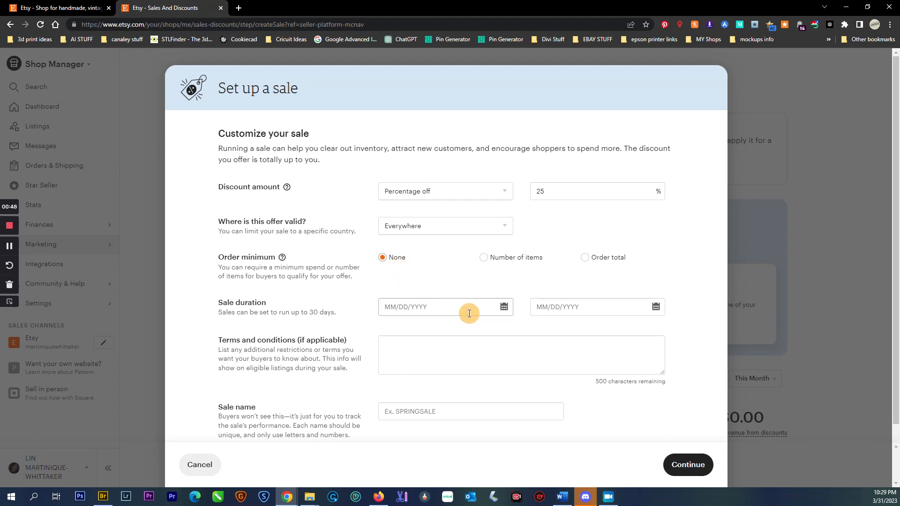
- Set the sale duration to run from 03/31/2023 to 04/07/2023
{"action": "left_click", "coordinate": [504, 307]}
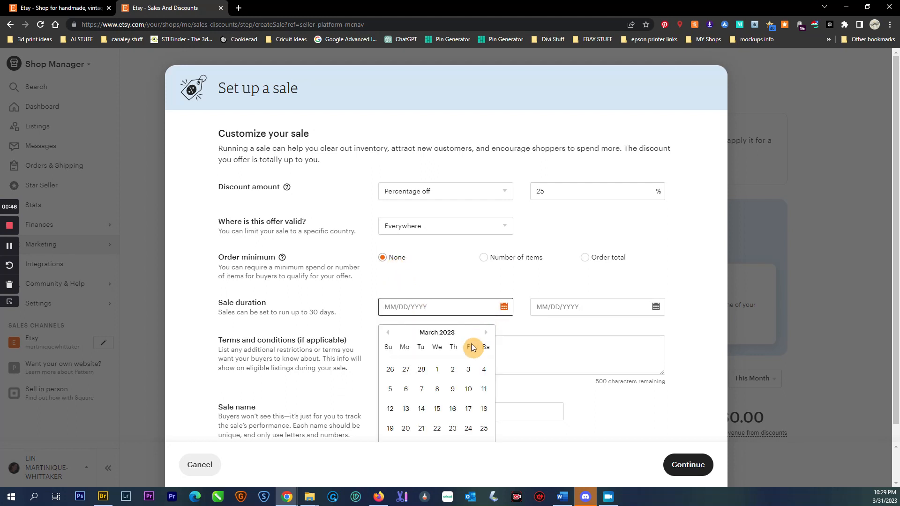
{"action": "scroll", "coordinate": [455, 368], "scroll_direction": "down", "scroll_amount": 2}
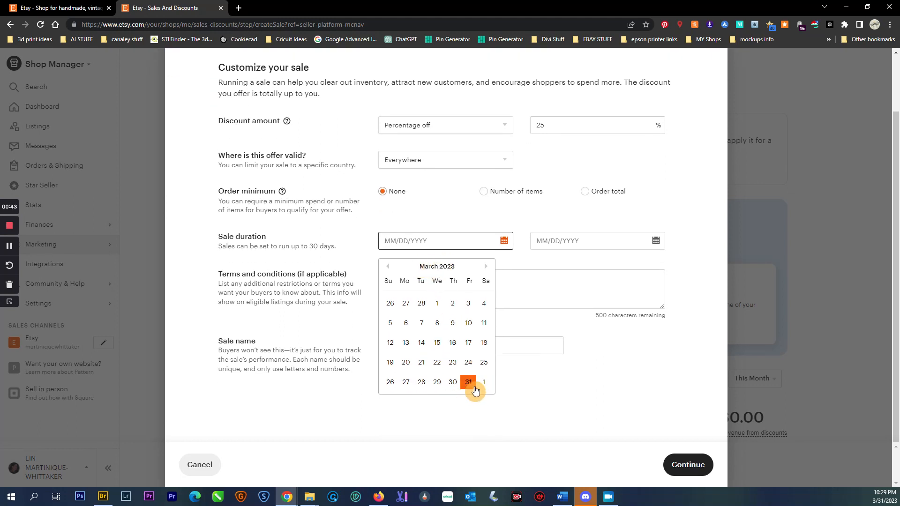
{"action": "left_click", "coordinate": [468, 383]}
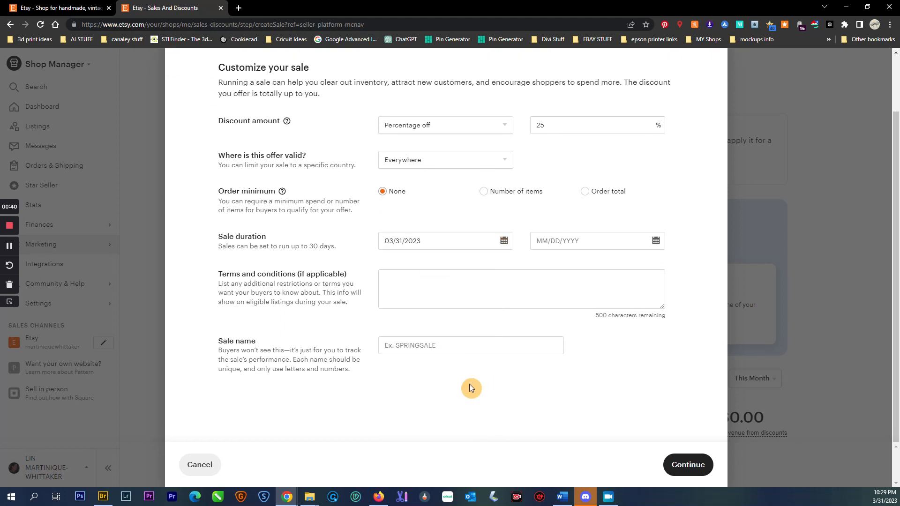
{"action": "left_click", "coordinate": [656, 241]}
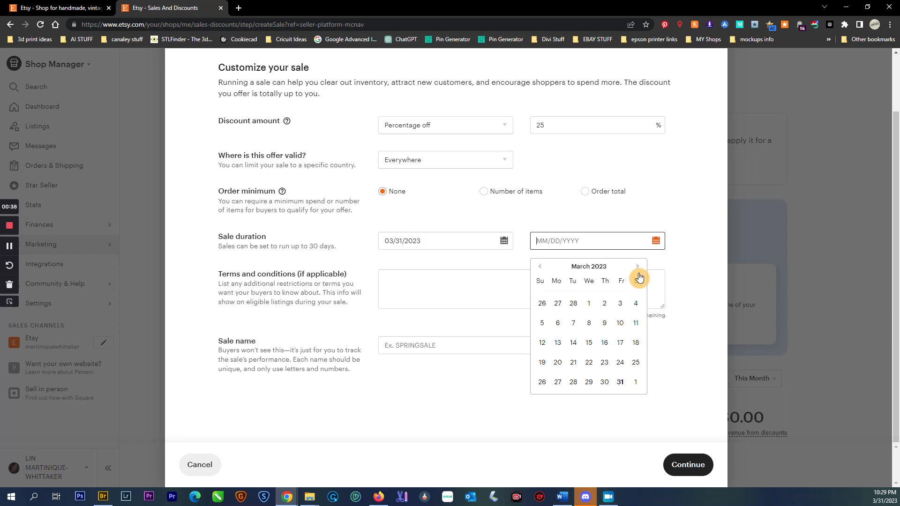
{"action": "left_click", "coordinate": [637, 267]}
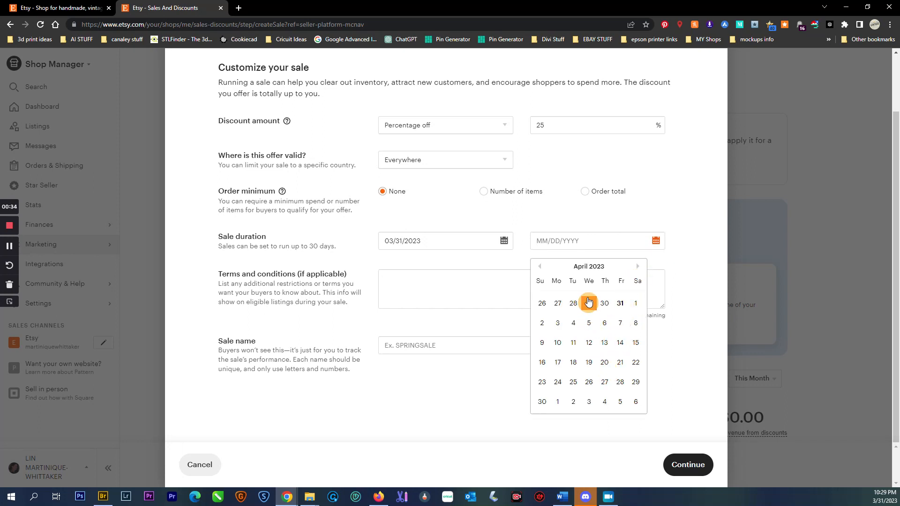
{"action": "left_click", "coordinate": [620, 323]}
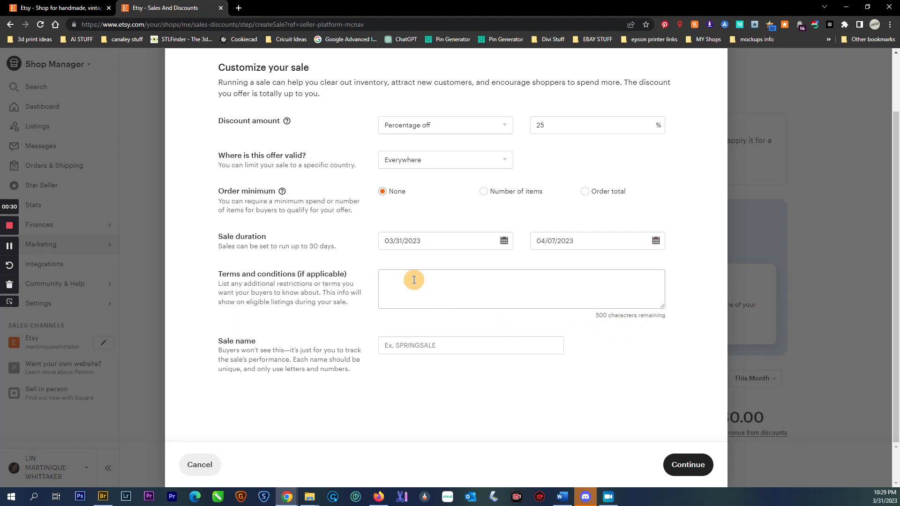
- Name the sale EASTER and continue to choosing the included listings
{"action": "left_click", "coordinate": [418, 346]}
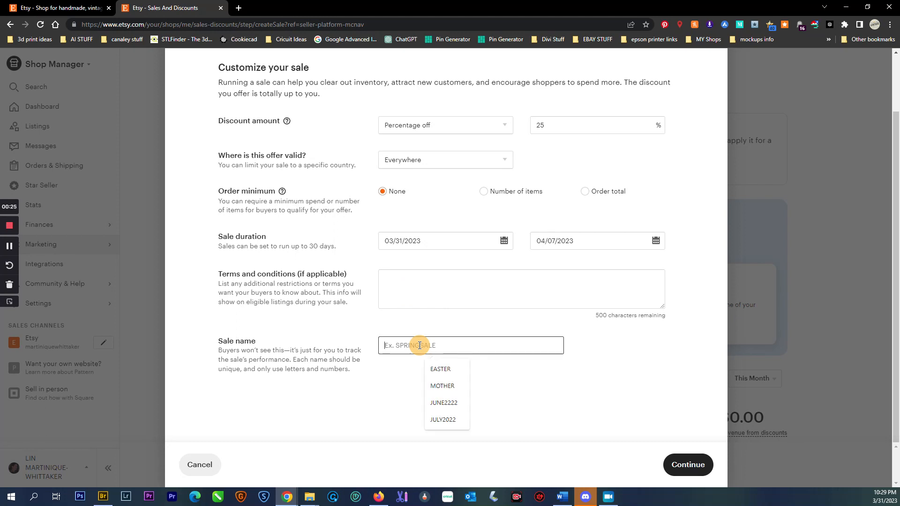
{"action": "left_click", "coordinate": [437, 372]}
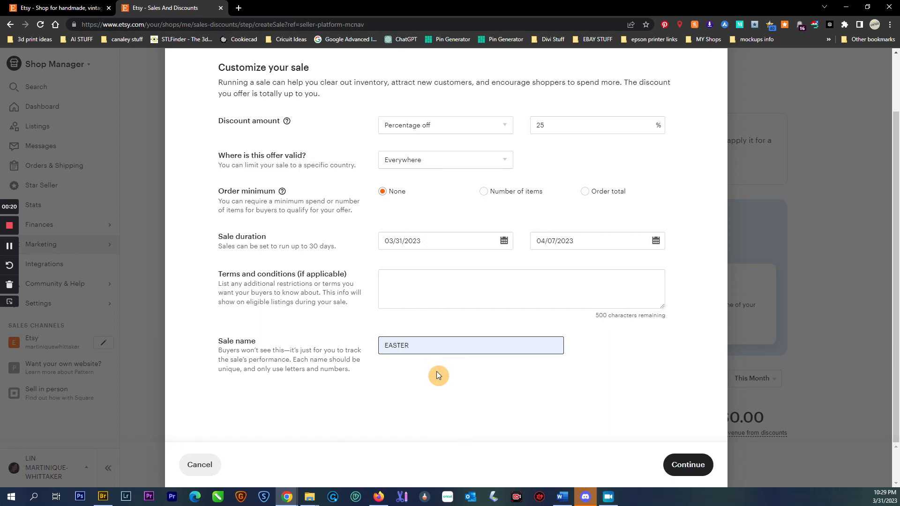
{"action": "left_click", "coordinate": [11, 249]}
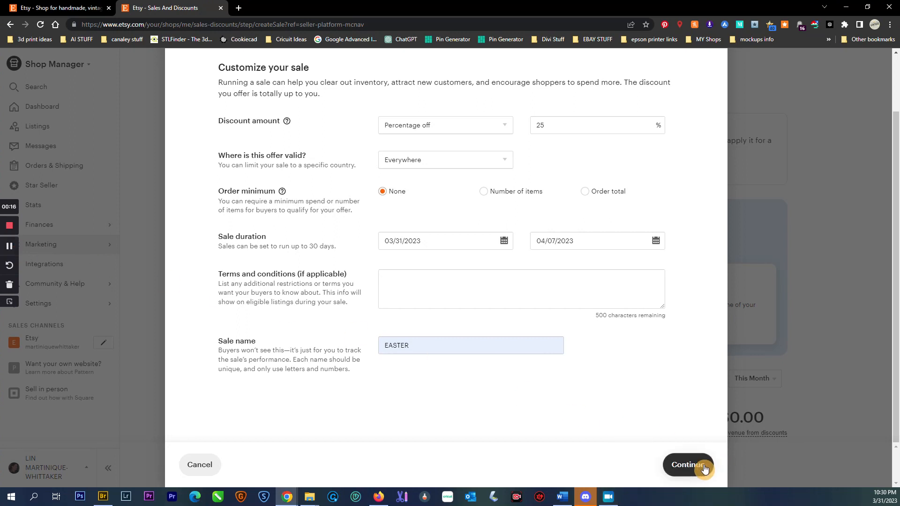
{"action": "left_click", "coordinate": [686, 464]}
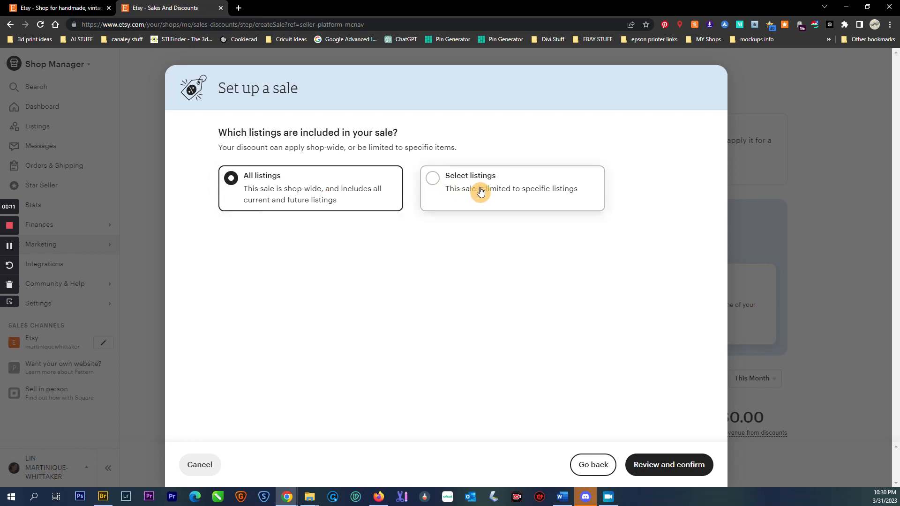
- Limit the sale to select listings and add those from the Locations shop section
{"action": "left_click", "coordinate": [432, 179]}
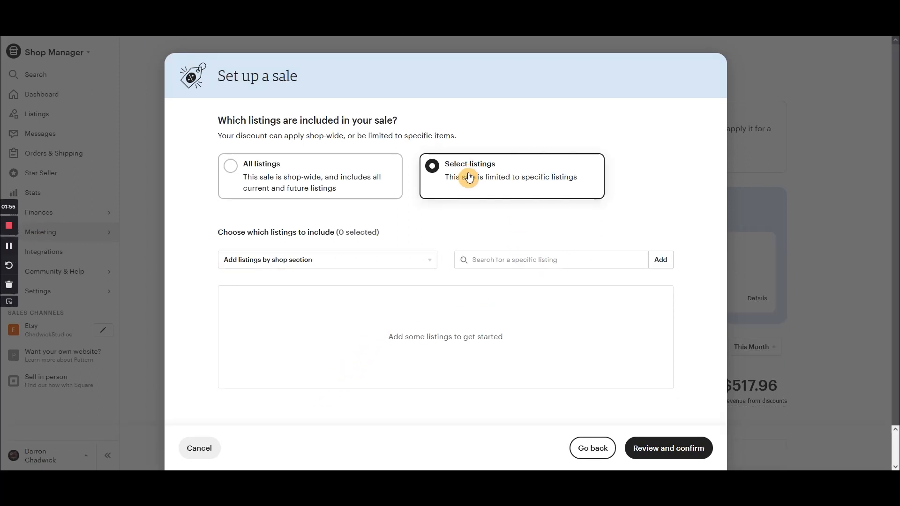
{"action": "left_click", "coordinate": [427, 262]}
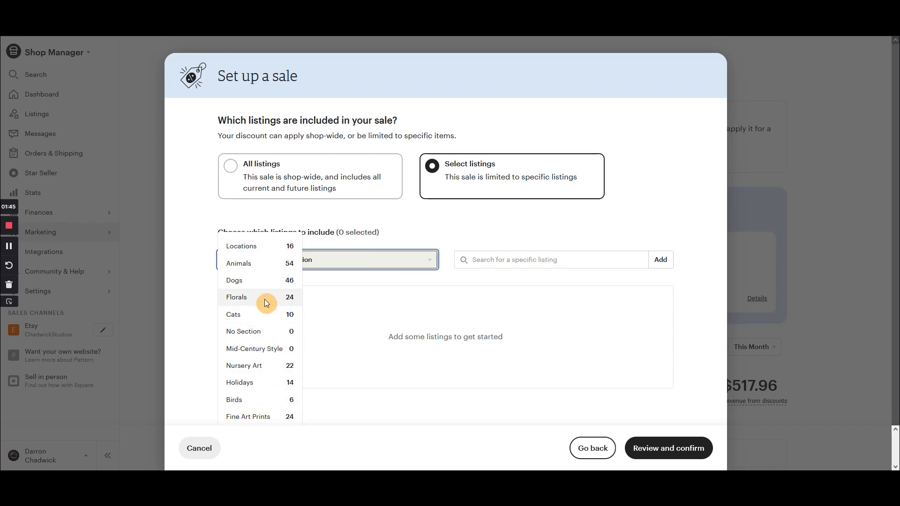
{"action": "left_click", "coordinate": [287, 246]}
{"action": "left_click", "coordinate": [296, 263]}
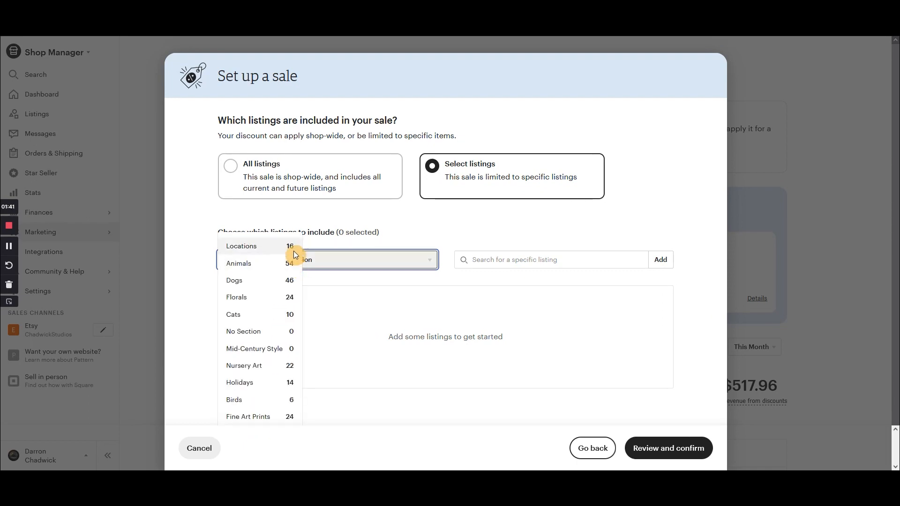
{"action": "left_click", "coordinate": [294, 250]}
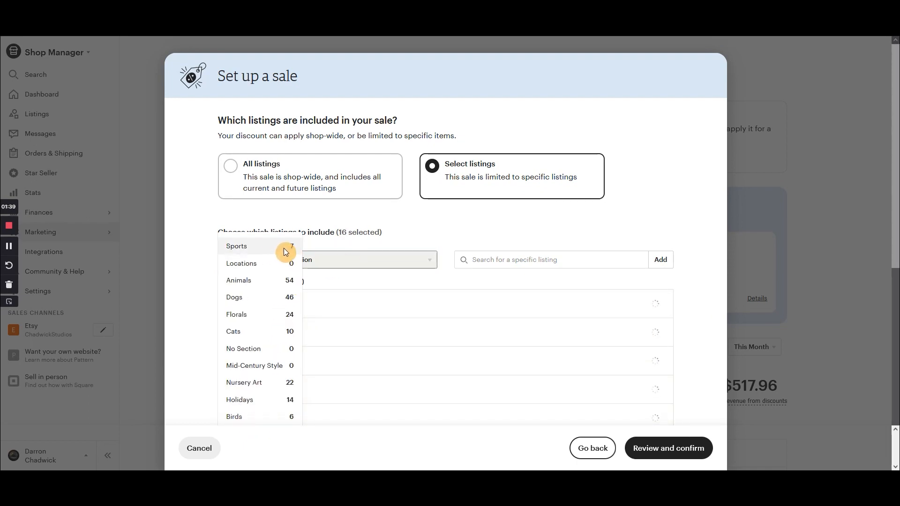
- Add the listings from the Animals and Holidays shop sections to the sale
{"action": "left_click", "coordinate": [286, 262]}
{"action": "left_click", "coordinate": [285, 262]}
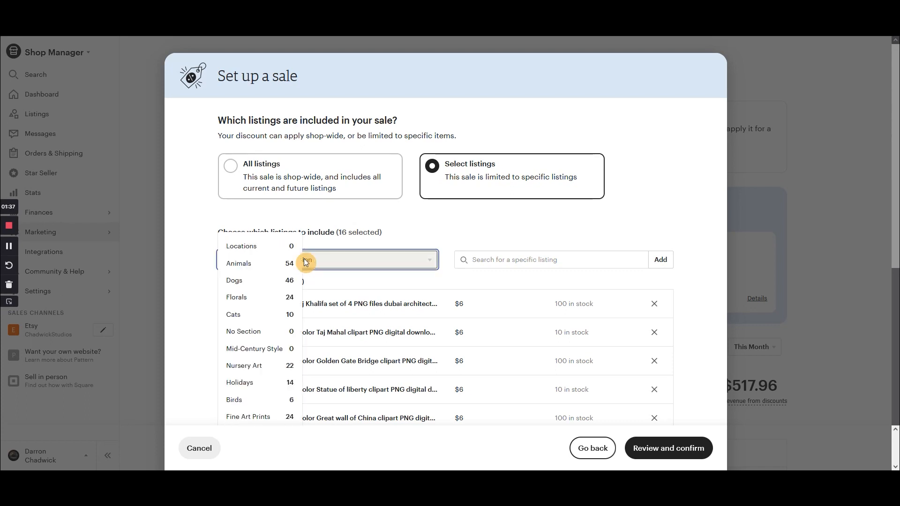
{"action": "left_click", "coordinate": [277, 263]}
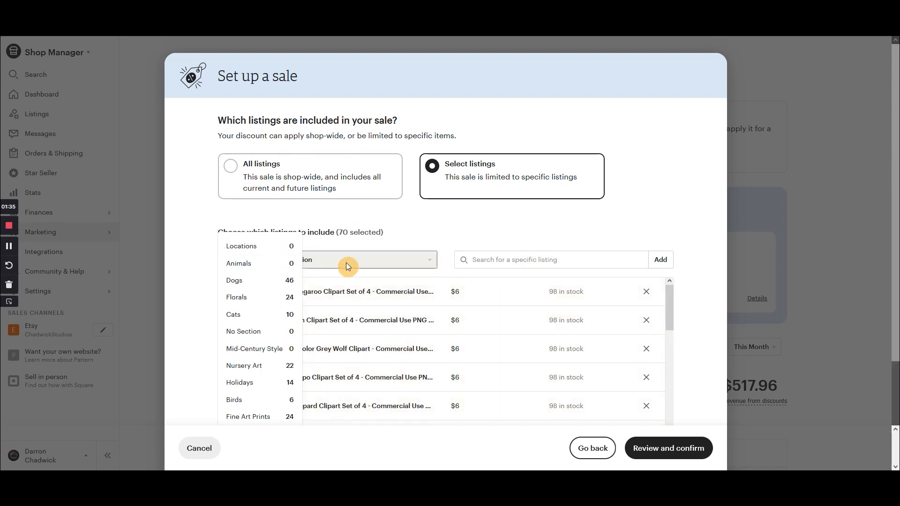
{"action": "left_click", "coordinate": [293, 261]}
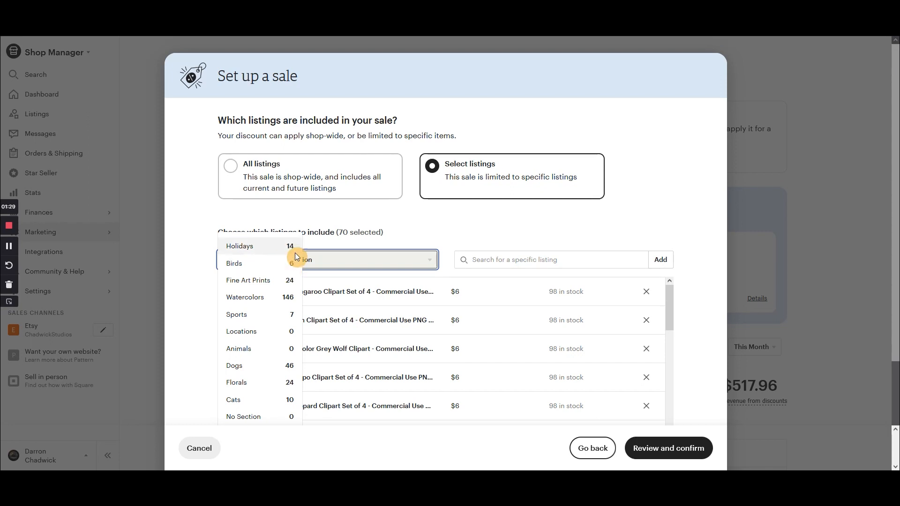
{"action": "left_click", "coordinate": [291, 246]}
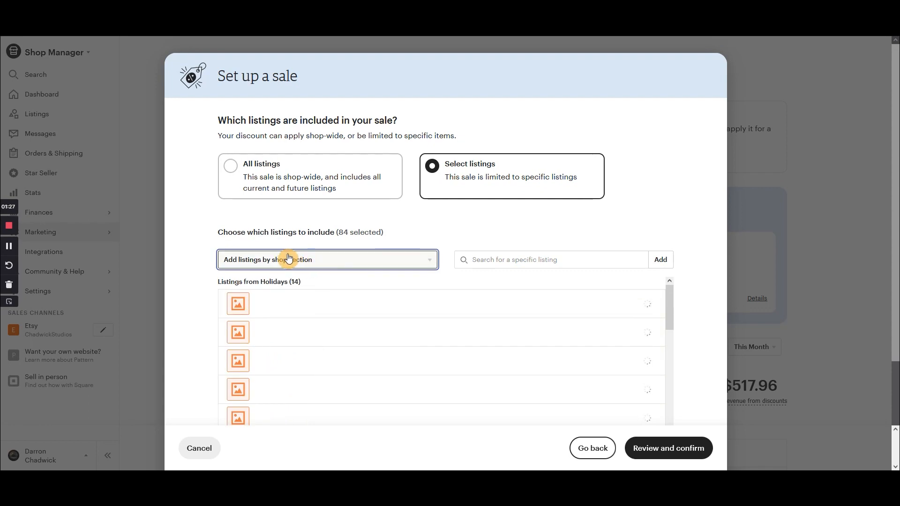
- Add the listings from the Dogs, Florals and Cats shop sections to the sale
{"action": "left_click", "coordinate": [288, 256]}
{"action": "left_click", "coordinate": [285, 280]}
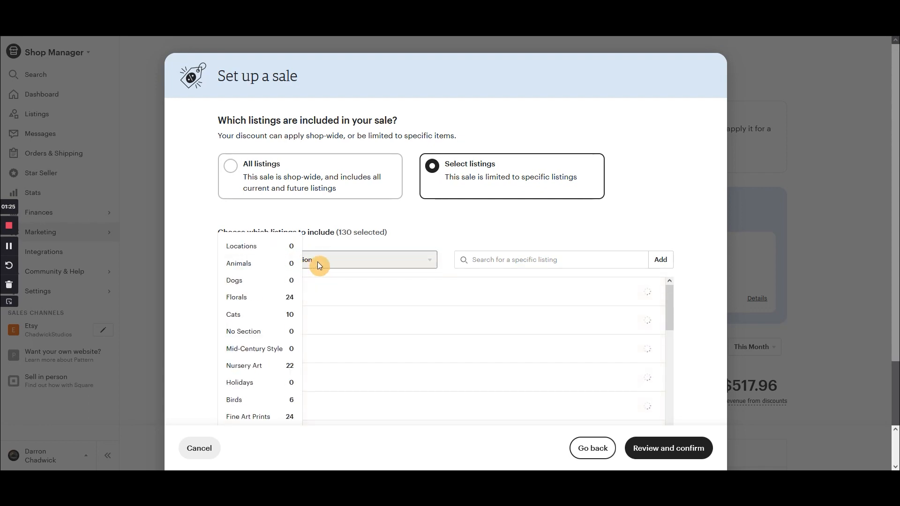
{"action": "left_click", "coordinate": [296, 263]}
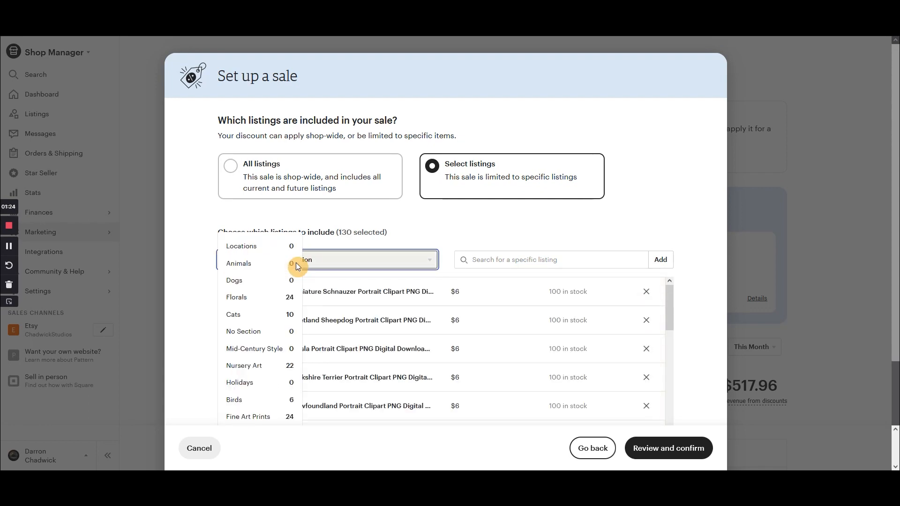
{"action": "left_click", "coordinate": [286, 297]}
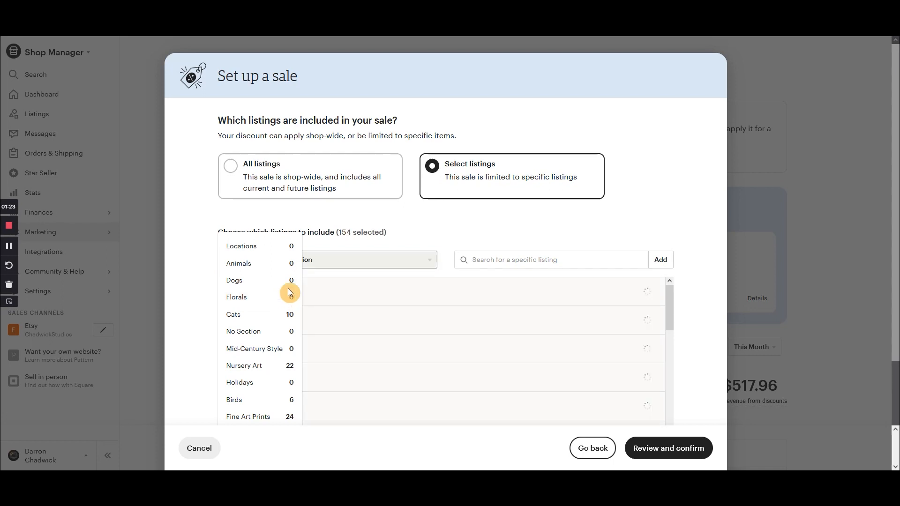
{"action": "left_click", "coordinate": [277, 315]}
- Add the listings from the Nursery Art and Watercolors shop sections to the sale
{"action": "left_click", "coordinate": [321, 259]}
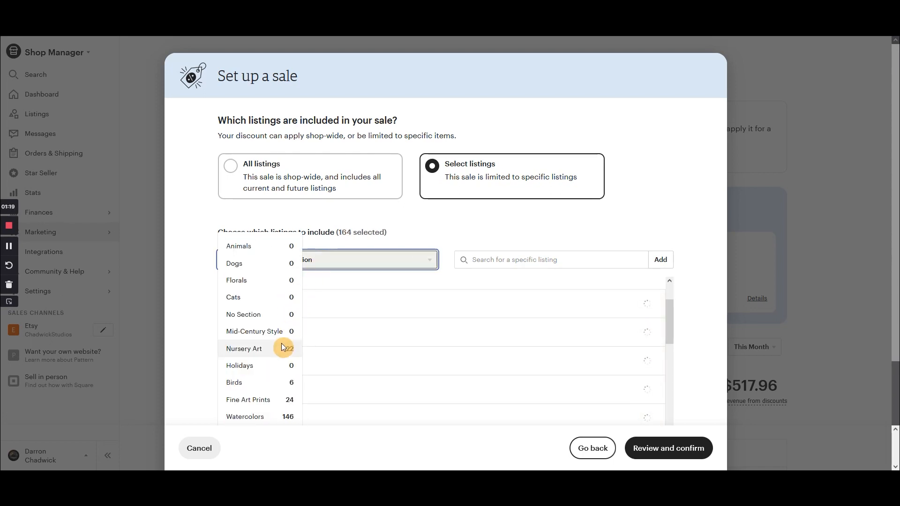
{"action": "left_click", "coordinate": [328, 261]}
{"action": "left_click", "coordinate": [326, 263]}
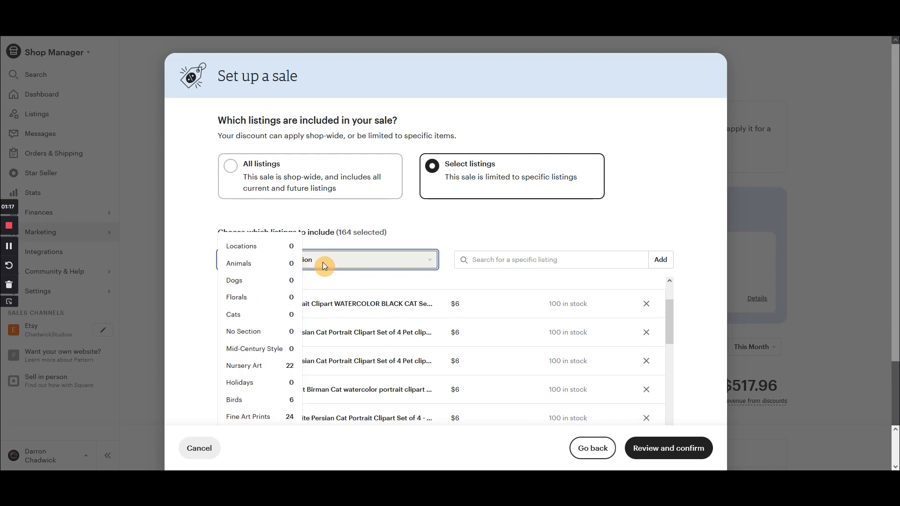
{"action": "left_click", "coordinate": [282, 366]}
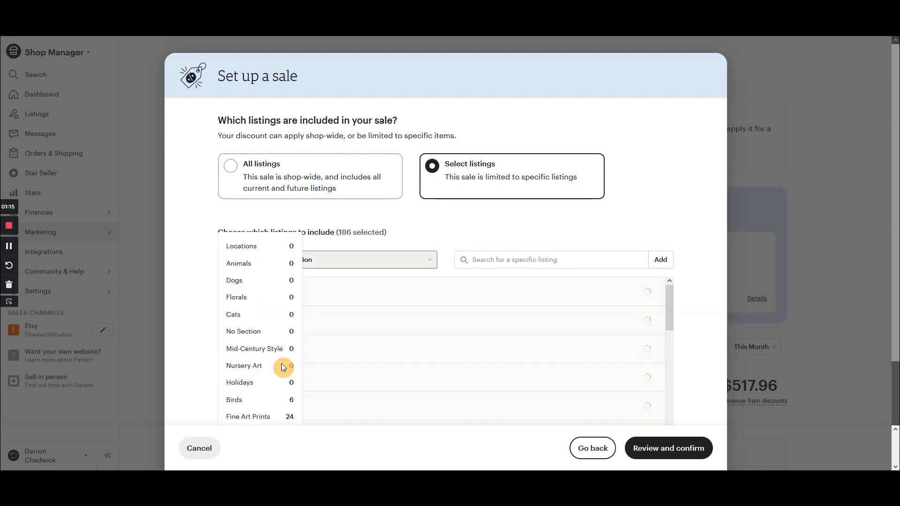
{"action": "left_click", "coordinate": [342, 261]}
{"action": "left_click", "coordinate": [333, 271]}
{"action": "left_click", "coordinate": [333, 272]}
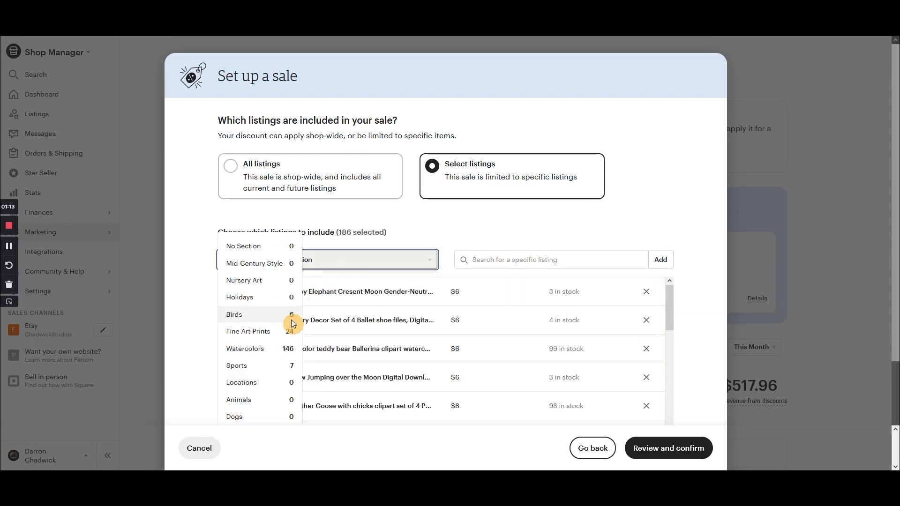
{"action": "left_click", "coordinate": [253, 348]}
- Add the listings from the Birds and Sports shop sections to the sale
{"action": "left_click", "coordinate": [331, 257]}
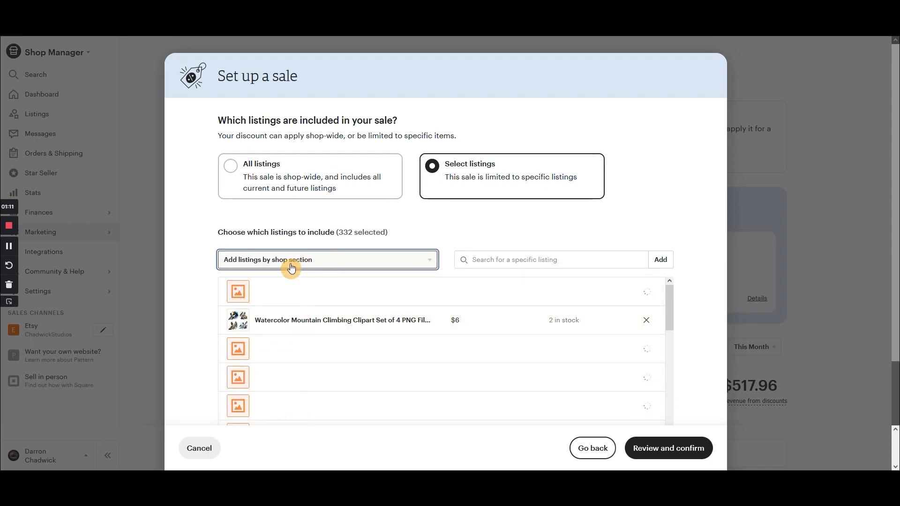
{"action": "left_click", "coordinate": [291, 264]}
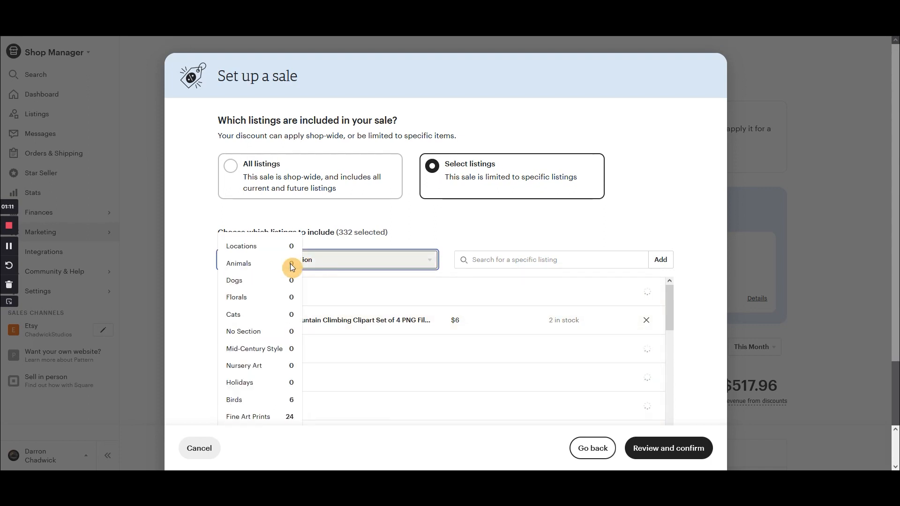
{"action": "left_click", "coordinate": [274, 403]}
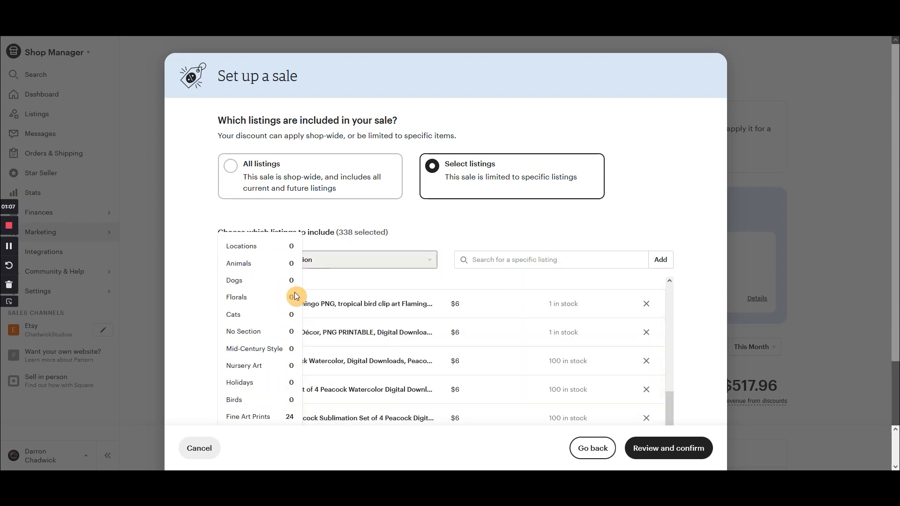
{"action": "scroll", "coordinate": [287, 301], "scroll_direction": "down", "scroll_amount": 3}
{"action": "left_click", "coordinate": [286, 300]}
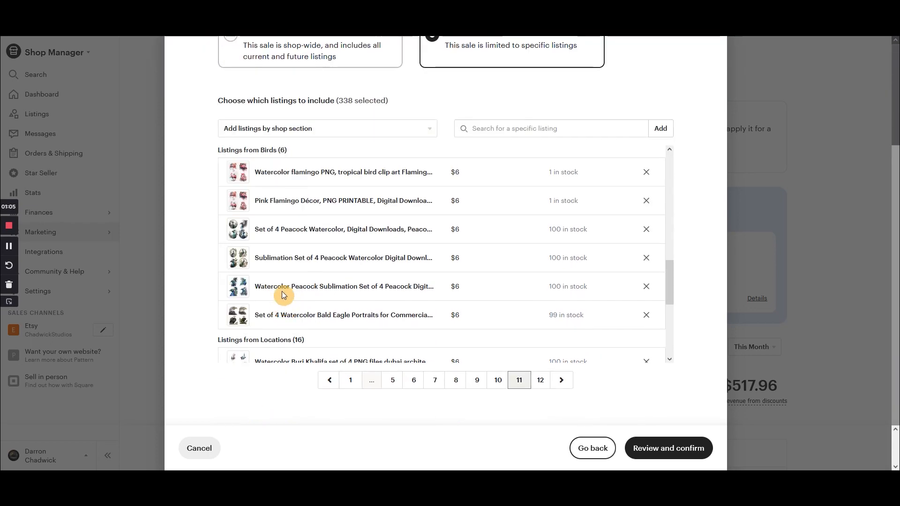
{"action": "left_click", "coordinate": [322, 129]}
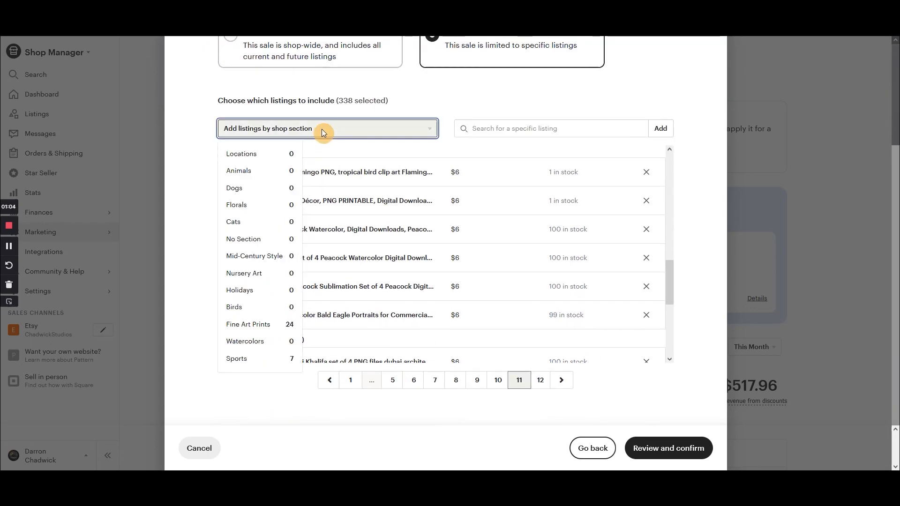
{"action": "left_click", "coordinate": [281, 359]}
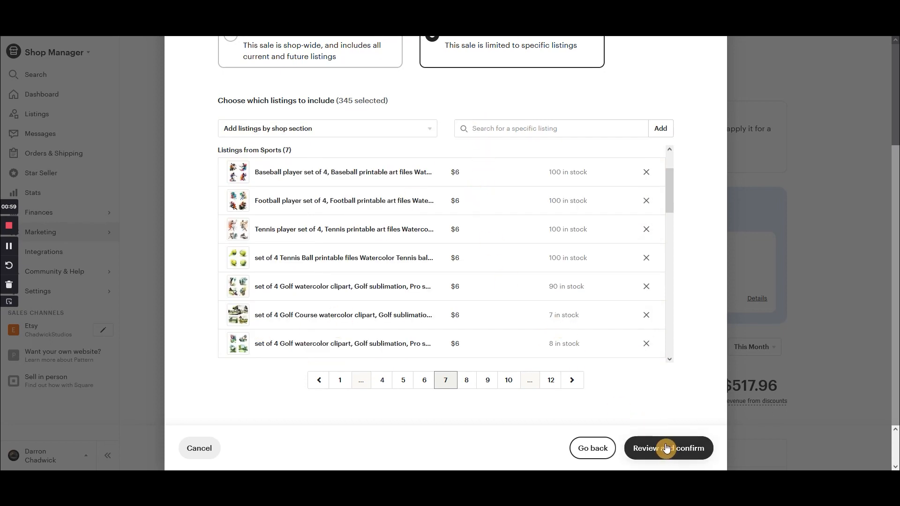
- Proceed to the review of the sale details and confirm creation of the EASTER sale
{"action": "scroll", "coordinate": [630, 409], "scroll_direction": "up", "scroll_amount": 2}
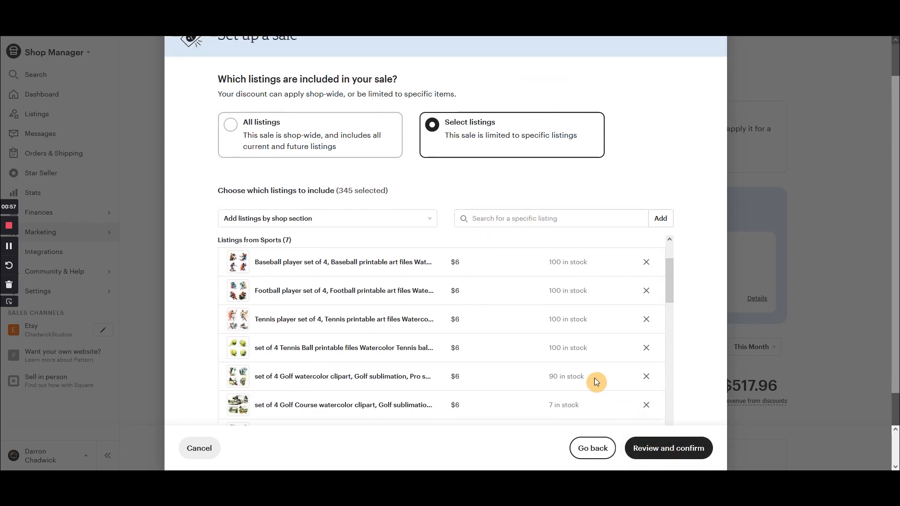
{"action": "left_click", "coordinate": [668, 450]}
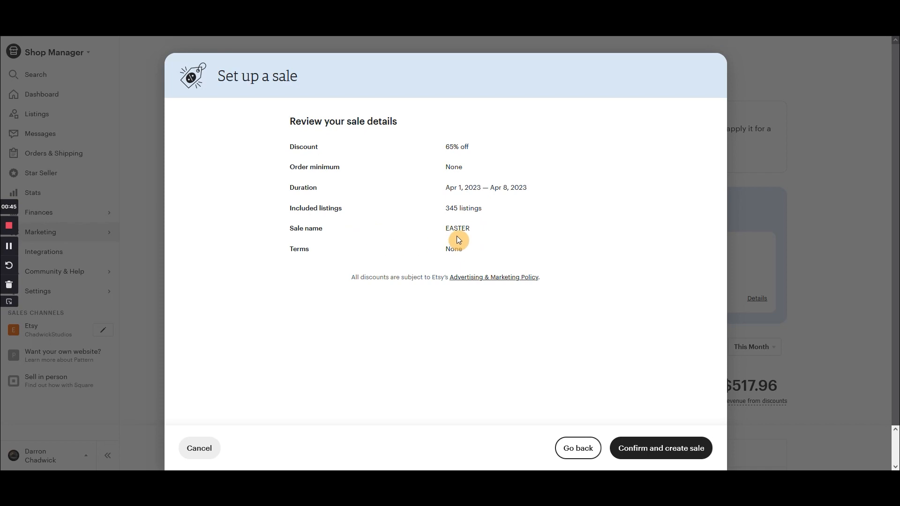
{"action": "left_click", "coordinate": [655, 458]}
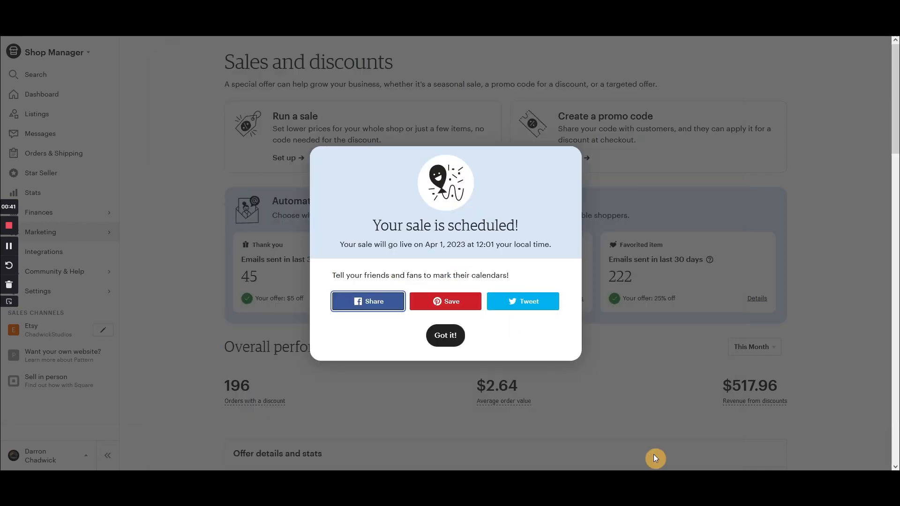
- Share the scheduled sale on Twitter by posting the prefilled tweet with the Etsy shop link
{"action": "left_click", "coordinate": [525, 303]}
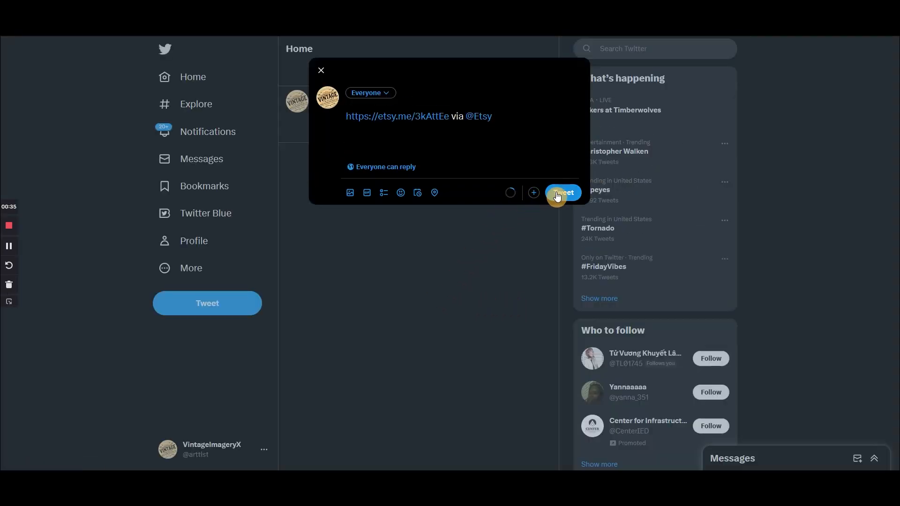
{"action": "left_click", "coordinate": [564, 255]}
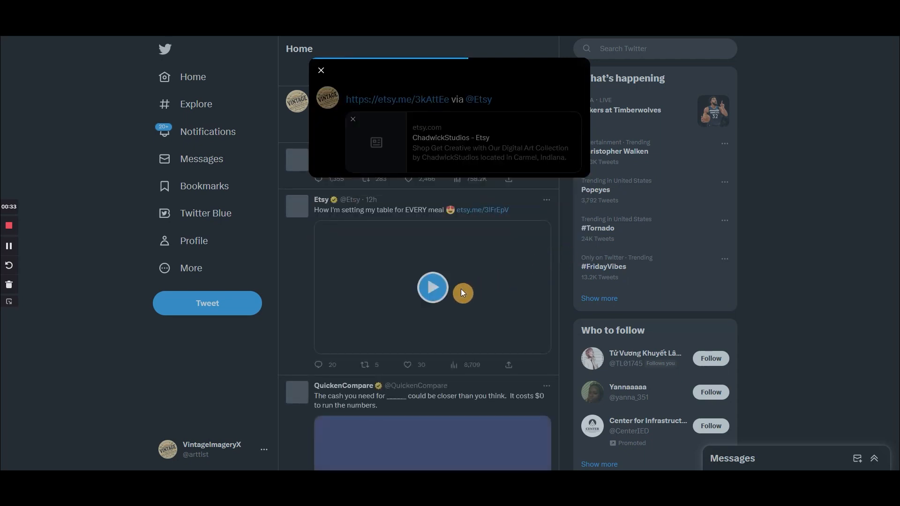